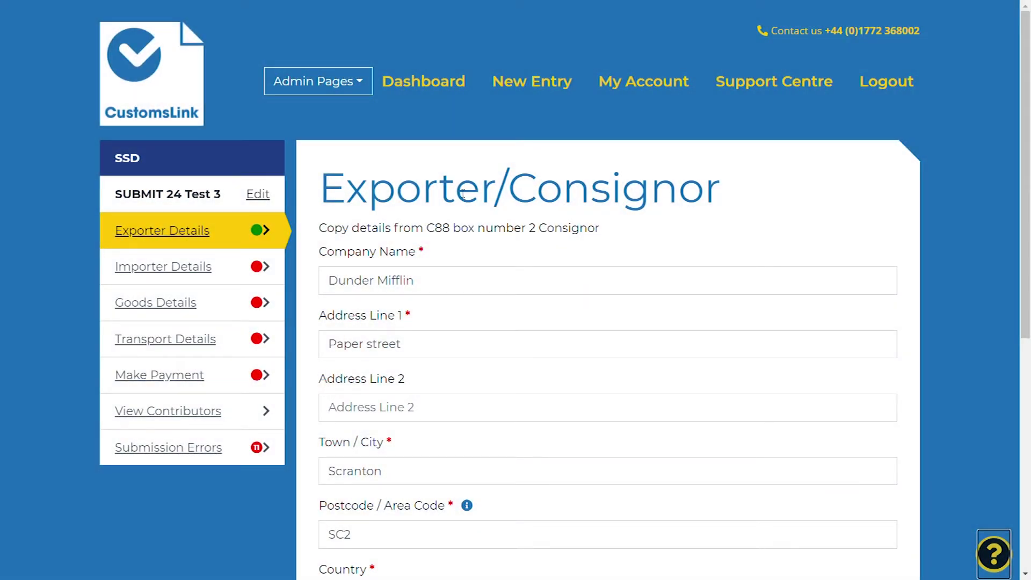
Scroll through the importer/consignee form and view the postcode field's help note.
scroll(525, 292, "down", 2)
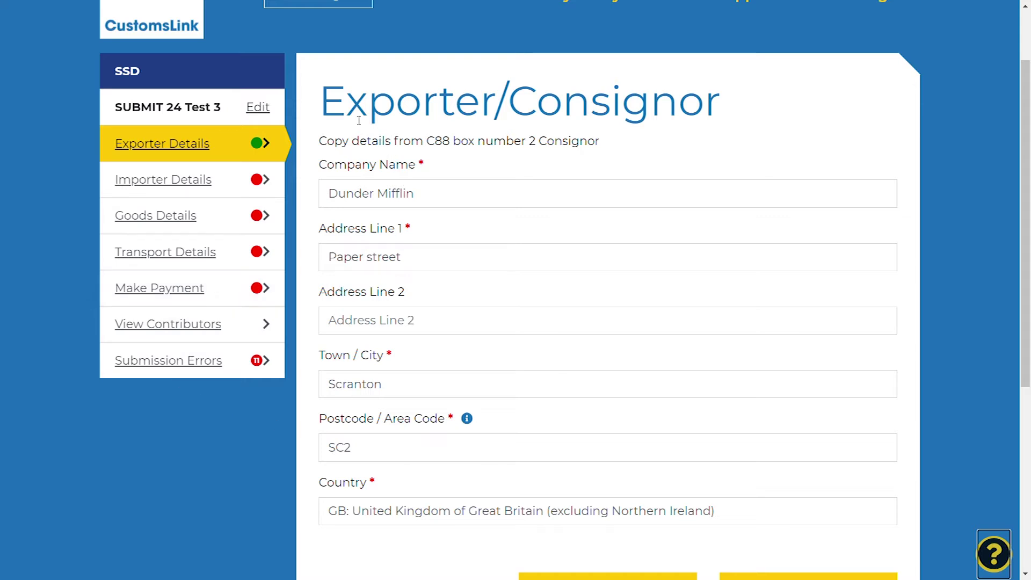
scroll(359, 120, "up", 2)
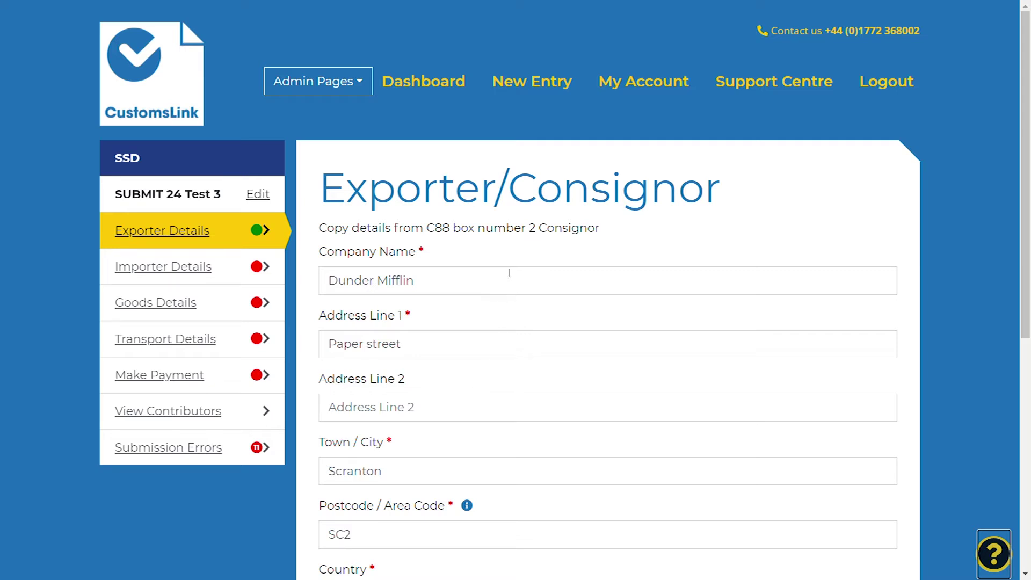
scroll(524, 419, "down", 2)
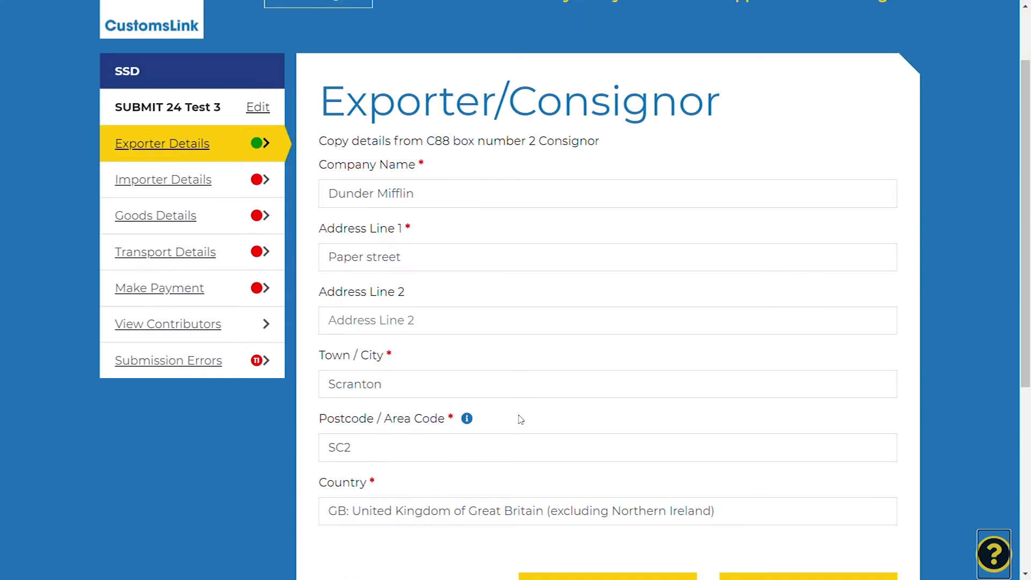
scroll(524, 420, "down", 2)
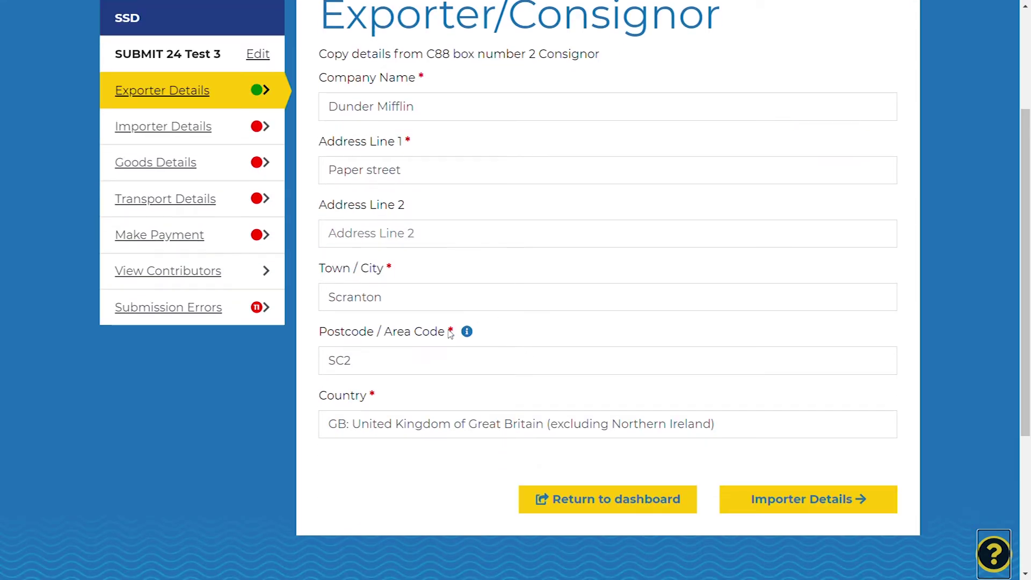
left_click_drag(446, 333, 455, 333)
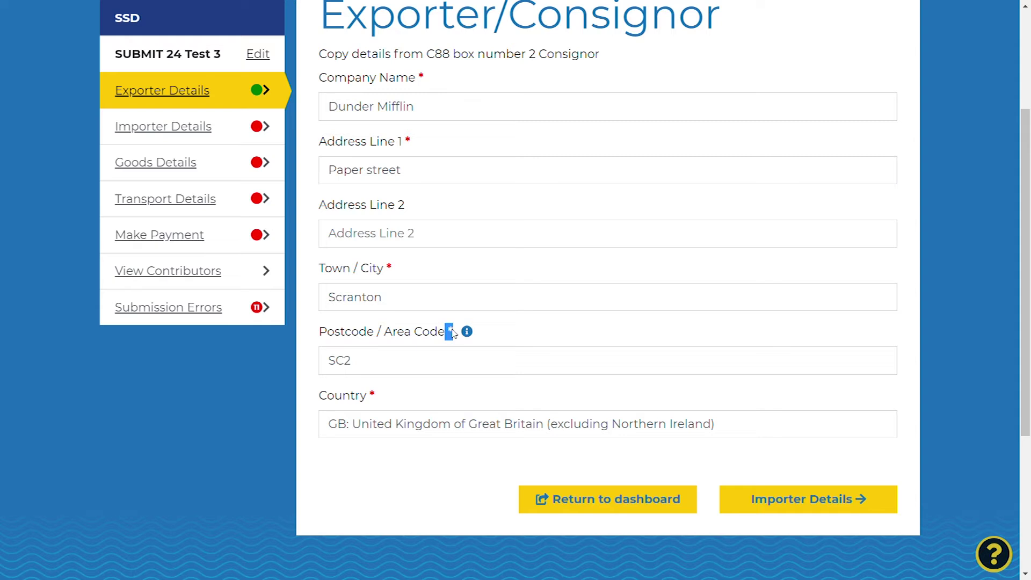
left_click(513, 334)
left_click(467, 333)
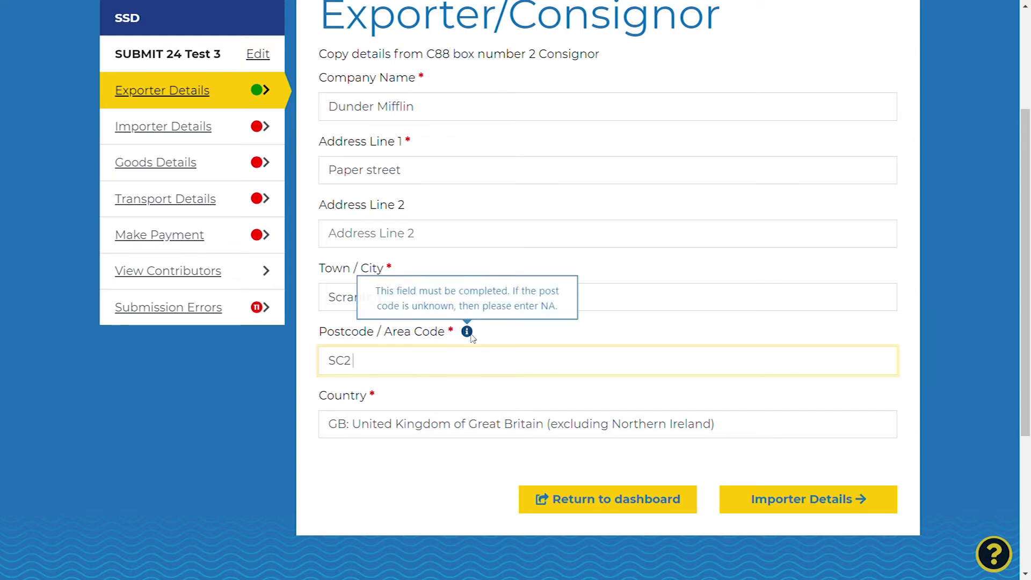
left_click(467, 333)
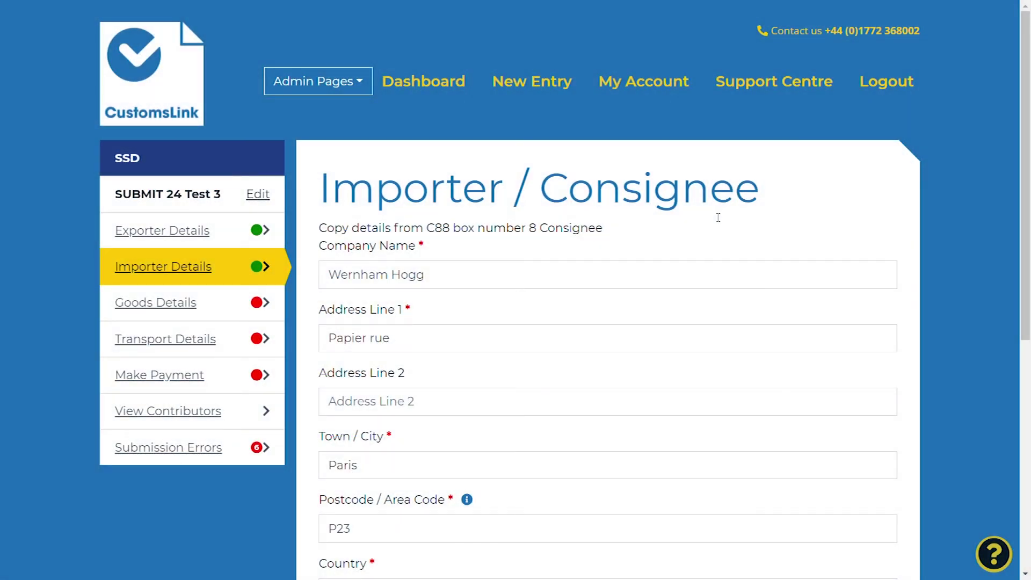
Check the Wernham Hogg company name entry, then review and close the postcode help note.
left_click(514, 276)
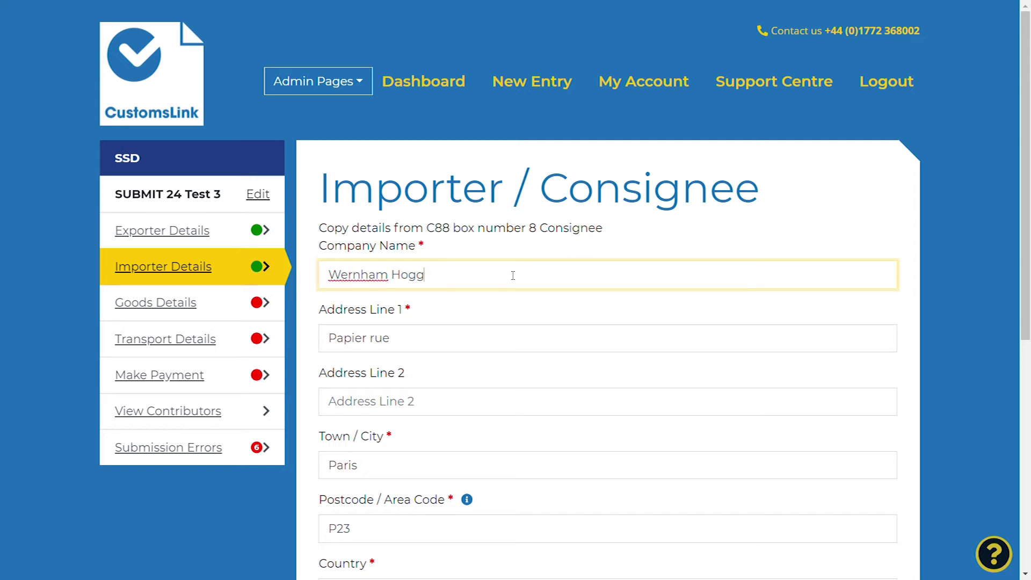
left_click(518, 249)
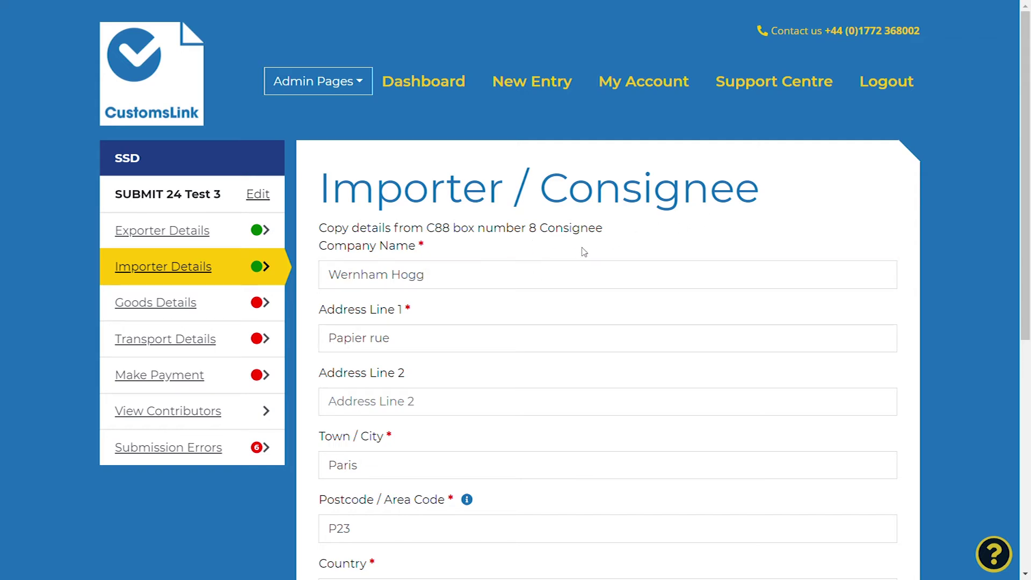
scroll(580, 261, "down", 2)
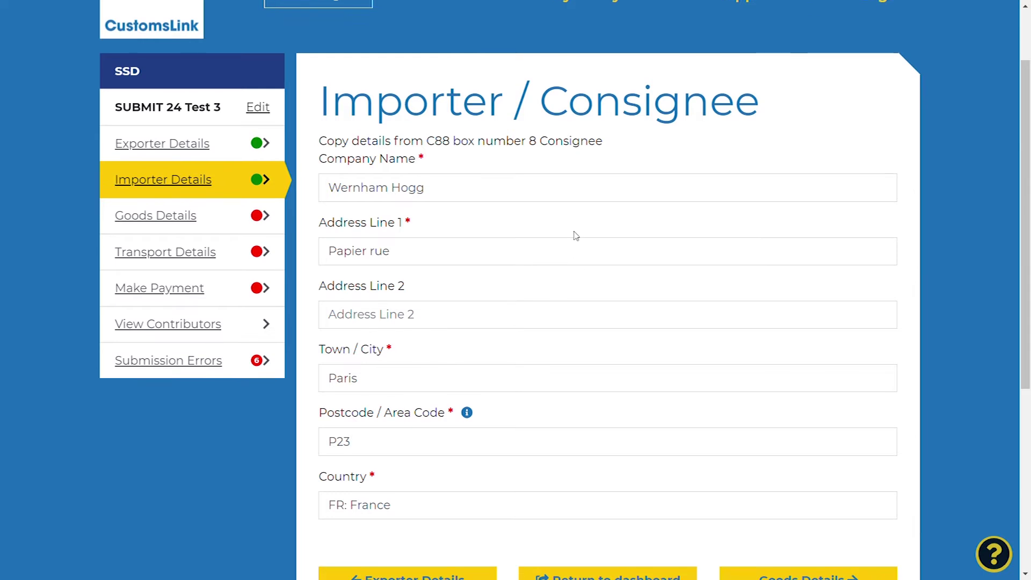
double_click(408, 222)
left_click(467, 412)
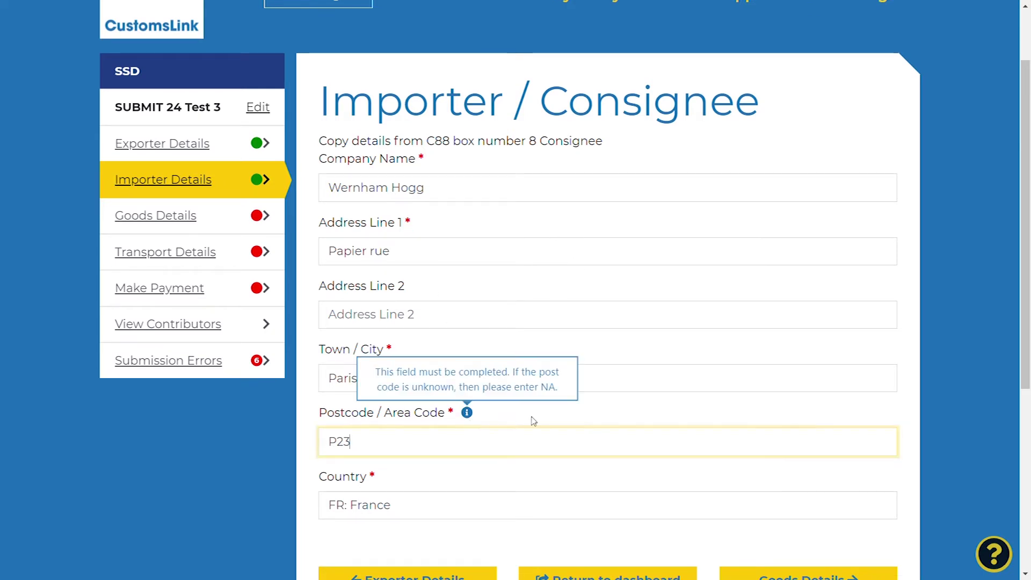
left_click(632, 415)
scroll(757, 428, "down", 2)
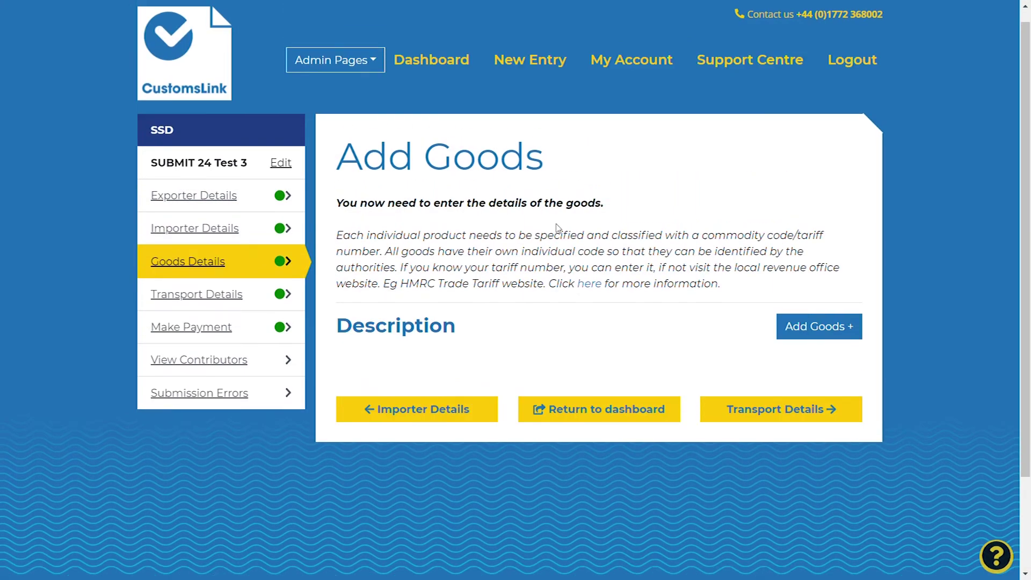
Scroll up the Add Goods page, which has no goods listed under Description yet.
scroll(557, 228, "up", 1)
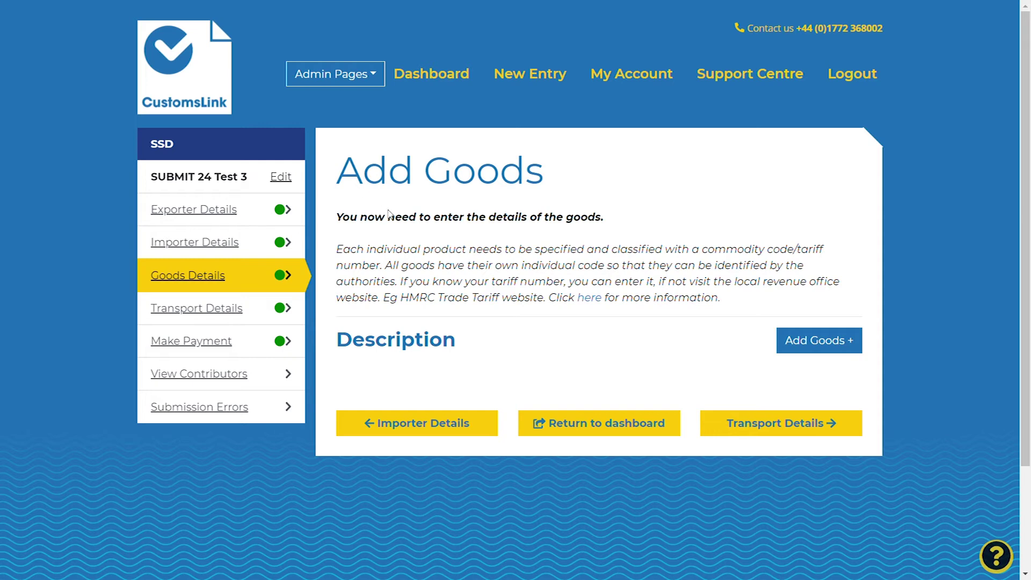
Add a new goods item described as 'Toyscar' and continue to the commodity code step.
left_click(804, 346)
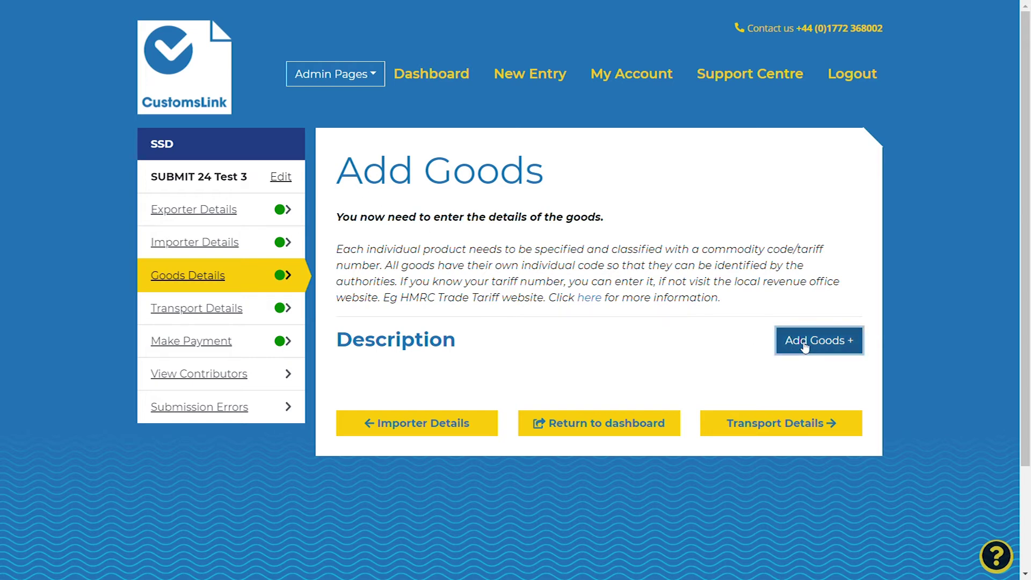
left_click(649, 260)
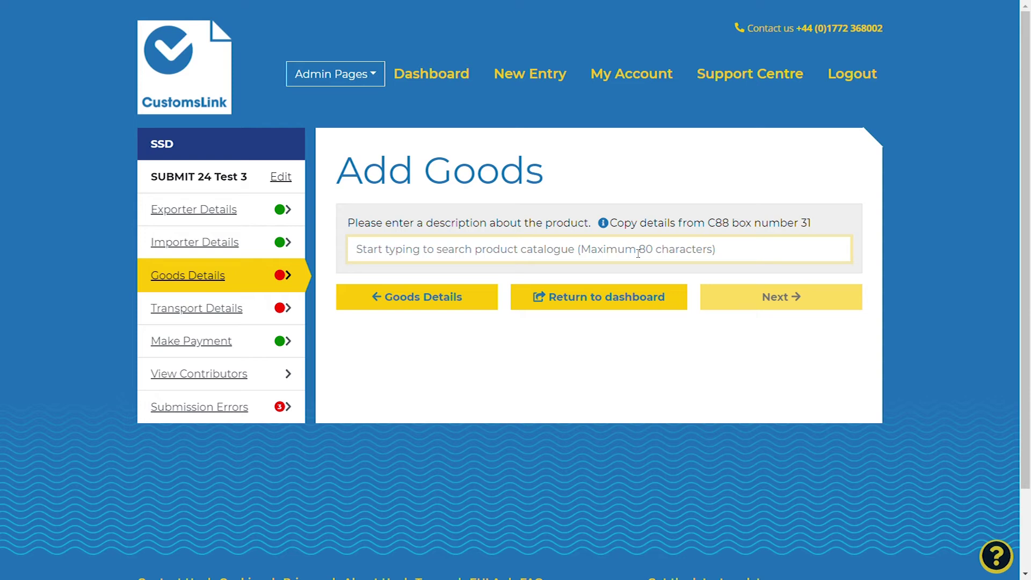
type("Toy")
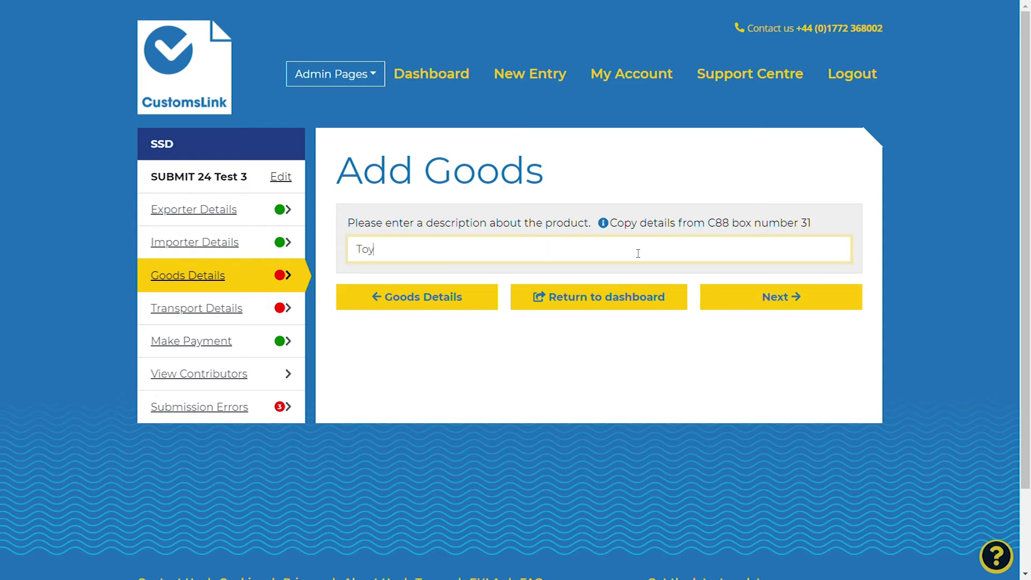
type("scars")
left_click(764, 291)
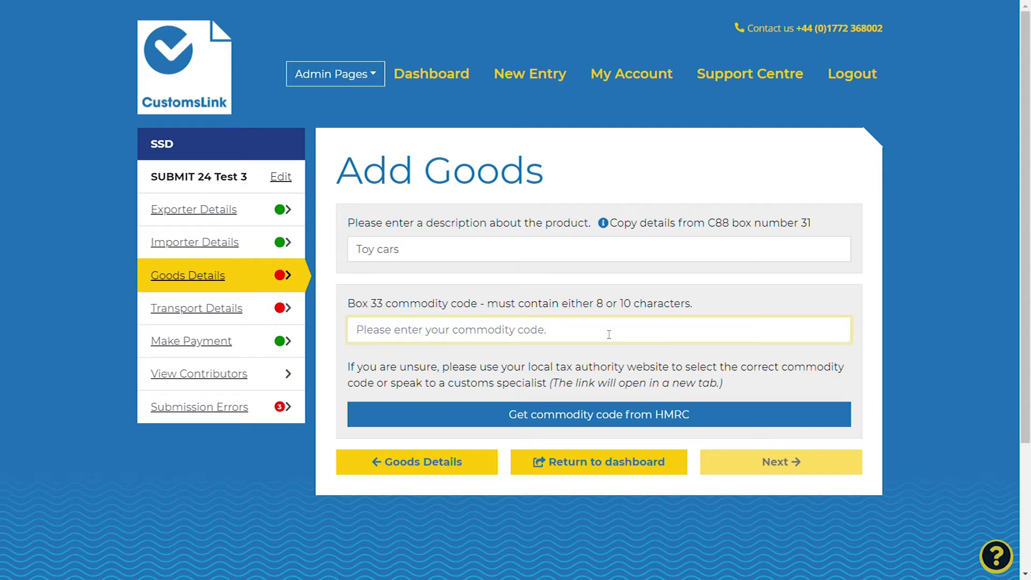
left_click(680, 366)
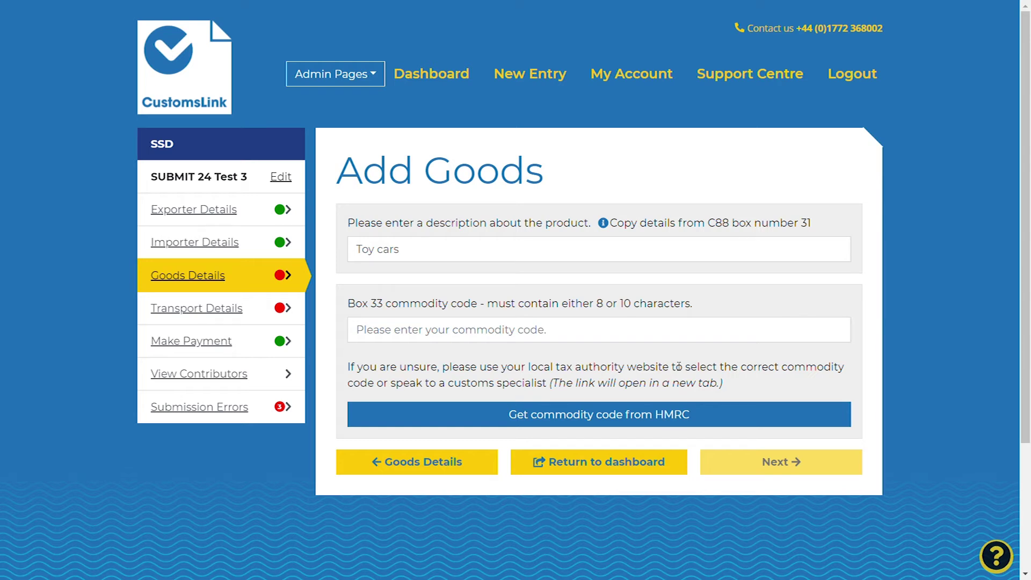
key("ctrl+v")
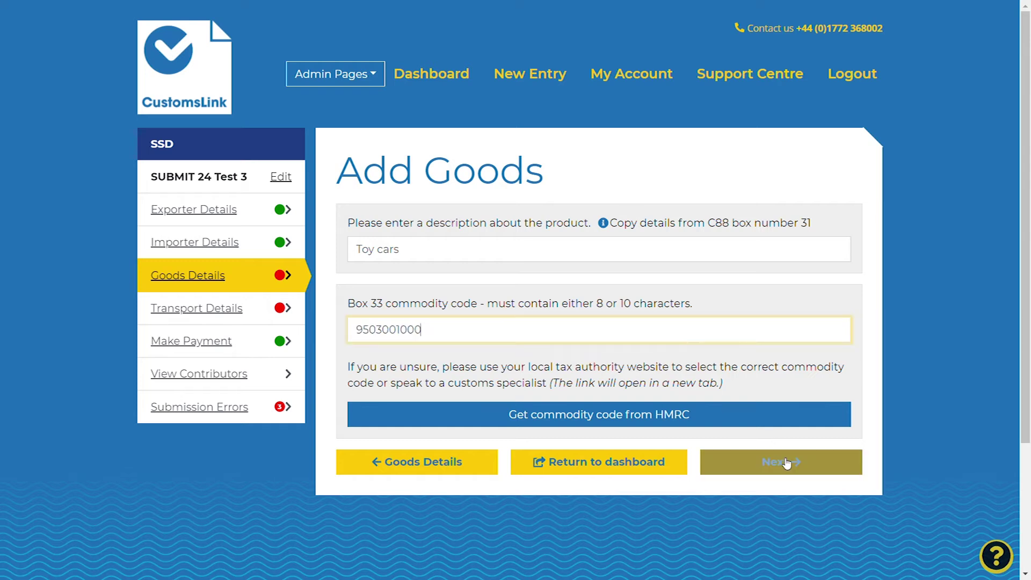
left_click(765, 466)
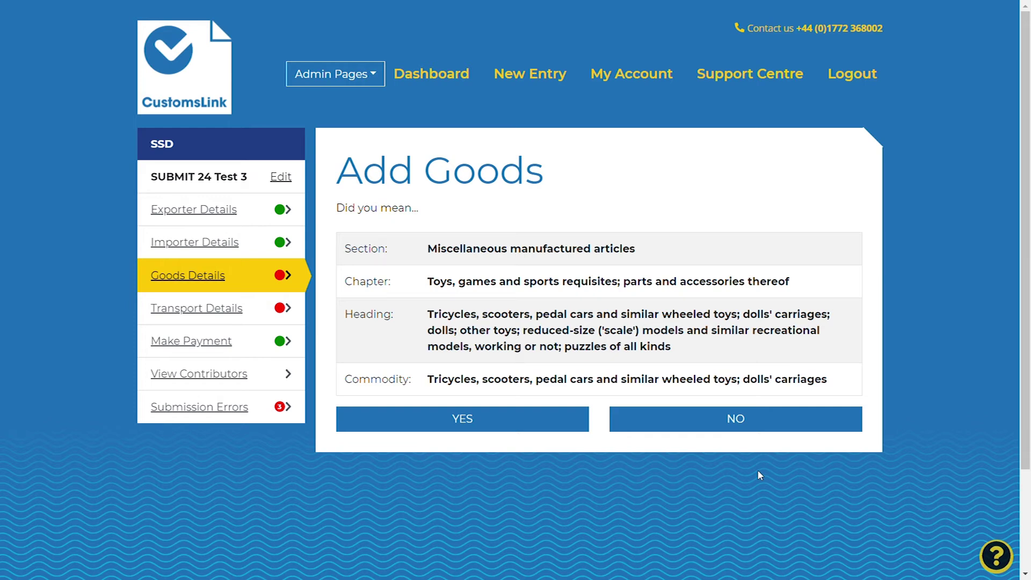
Accept the suggested wheeled toys and dolls' carriages classification to reach Transport Details.
left_click(463, 419)
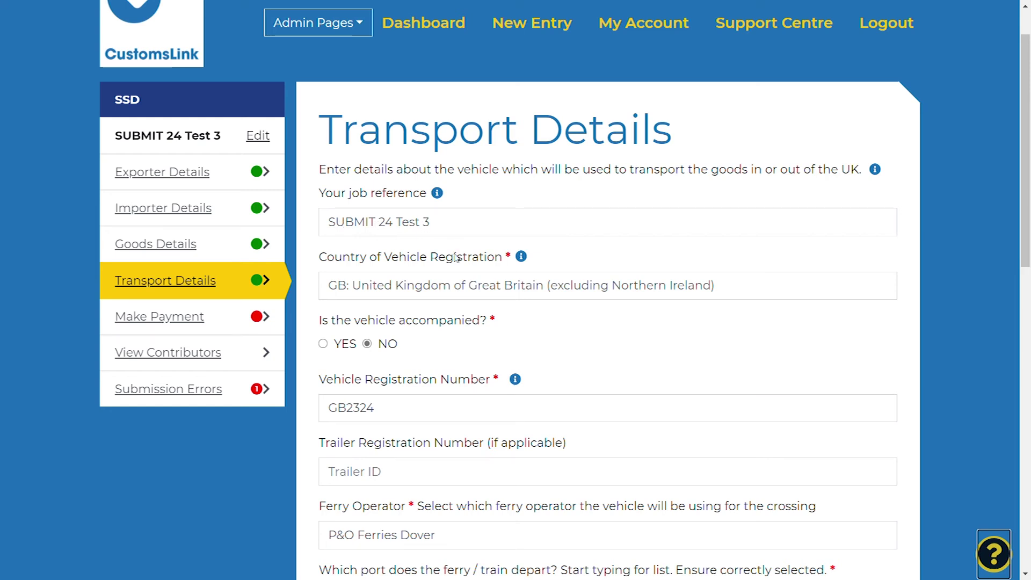
left_click(460, 286)
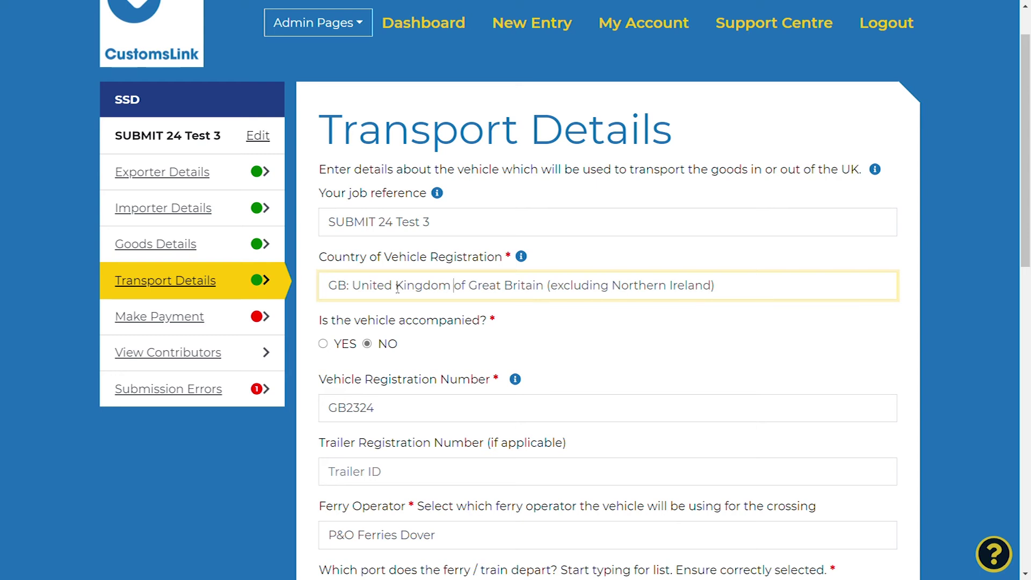
scroll(556, 327, "down", 2)
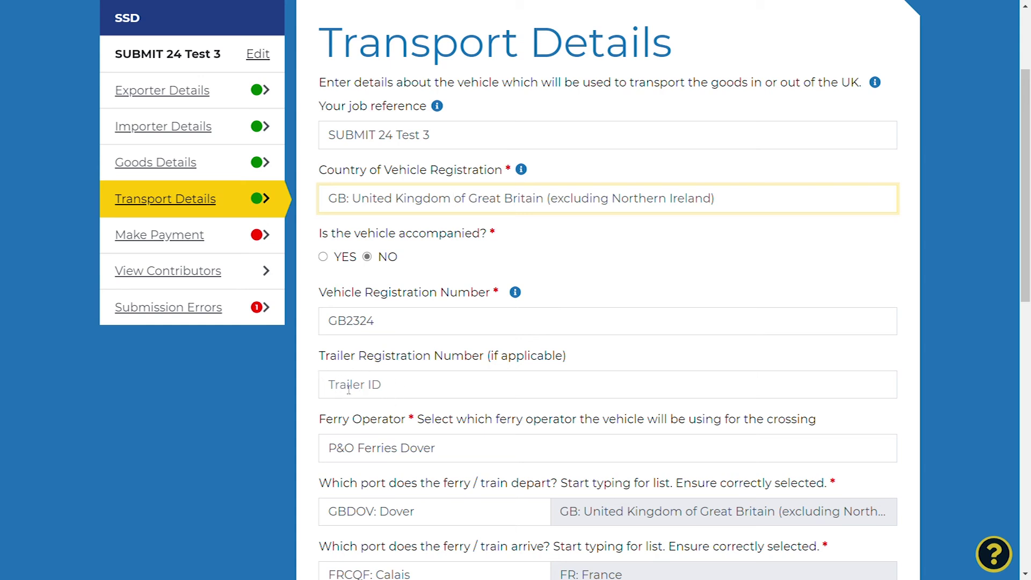
scroll(521, 363, "down", 3)
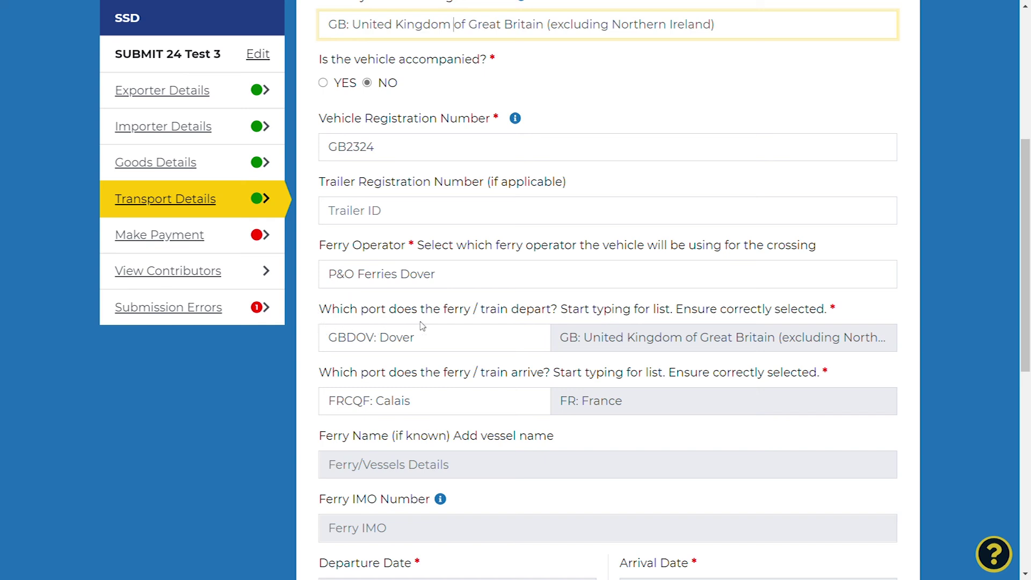
scroll(359, 401, "down", 3)
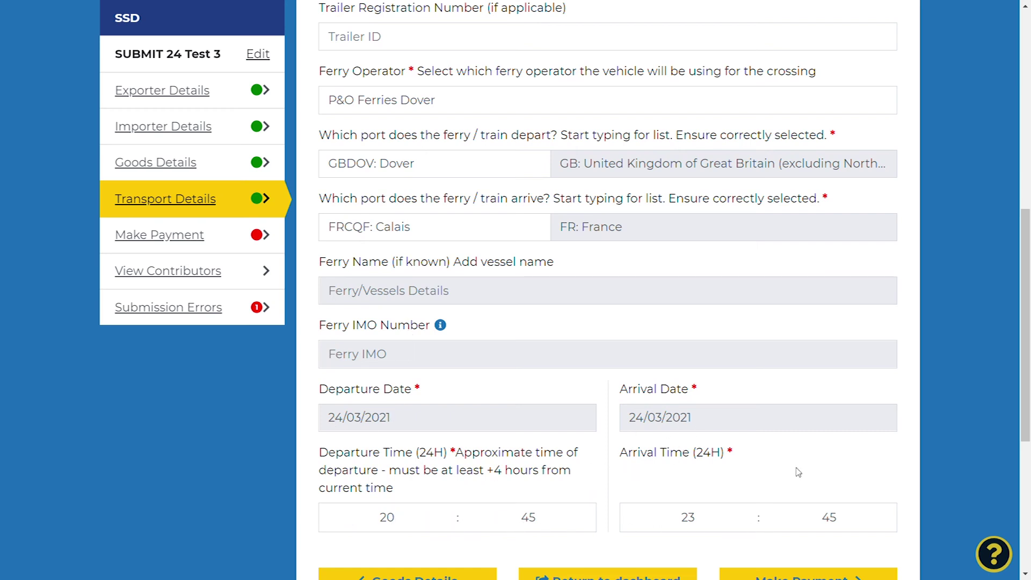
scroll(793, 485, "down", 2)
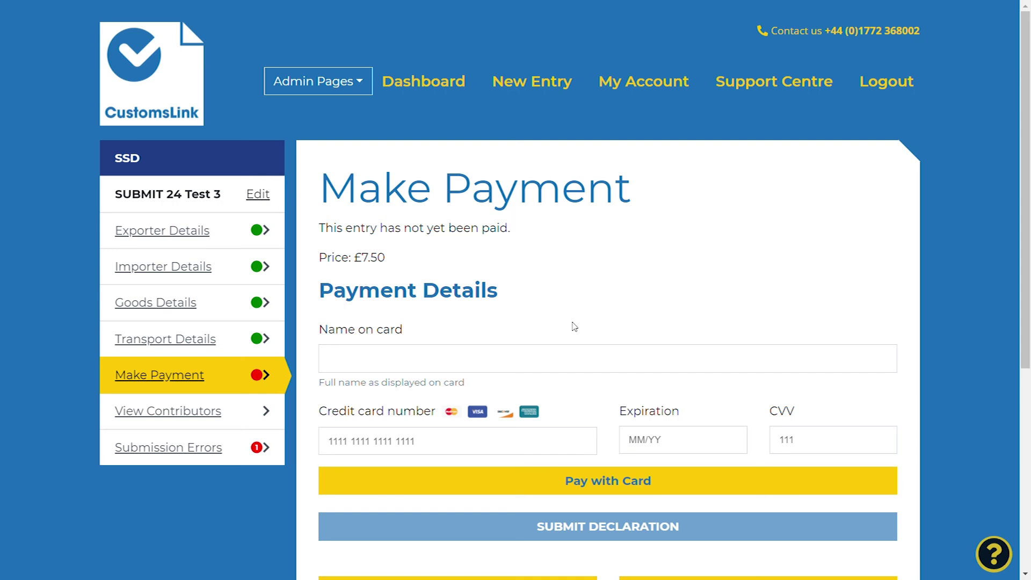
Enter the cardholder name, card number, expiry date and security code, then pay and confirm the £7.50 fee.
left_click(447, 360)
type("D")
left_click(423, 446)
type("4111111111111111")
left_click(671, 440)
type("022")
left_click(805, 444)
type("222")
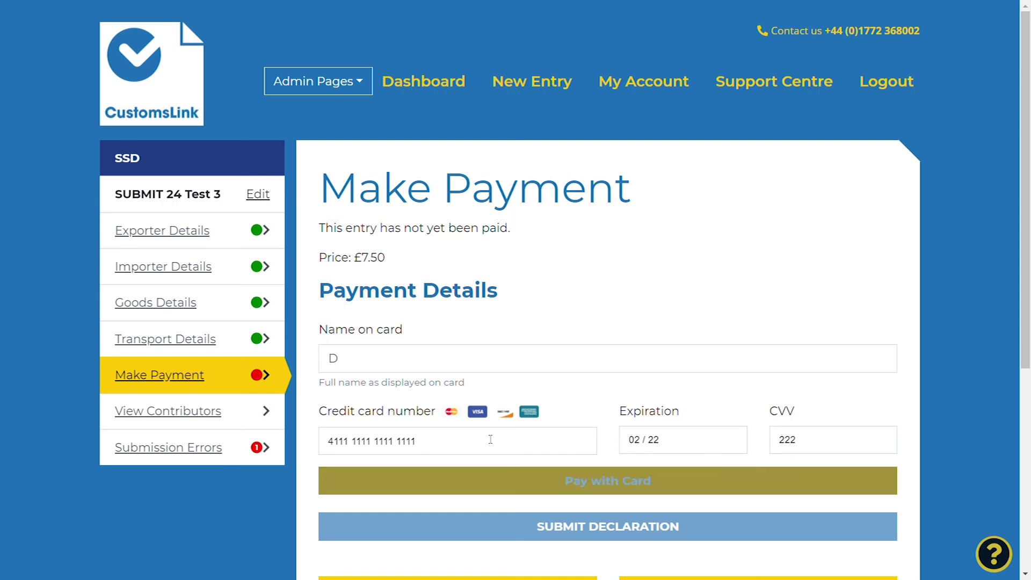
left_click(624, 475)
left_click(669, 91)
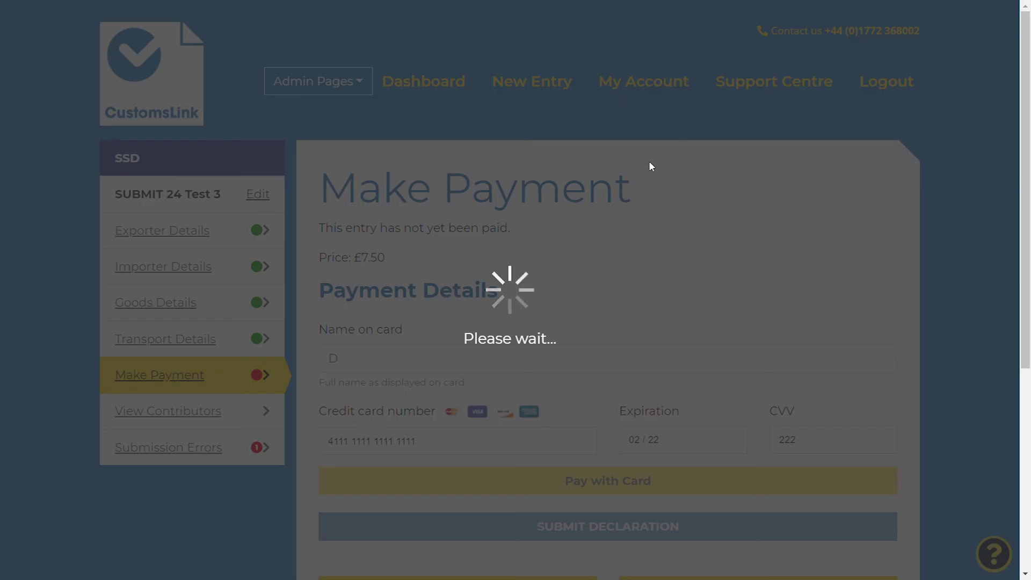